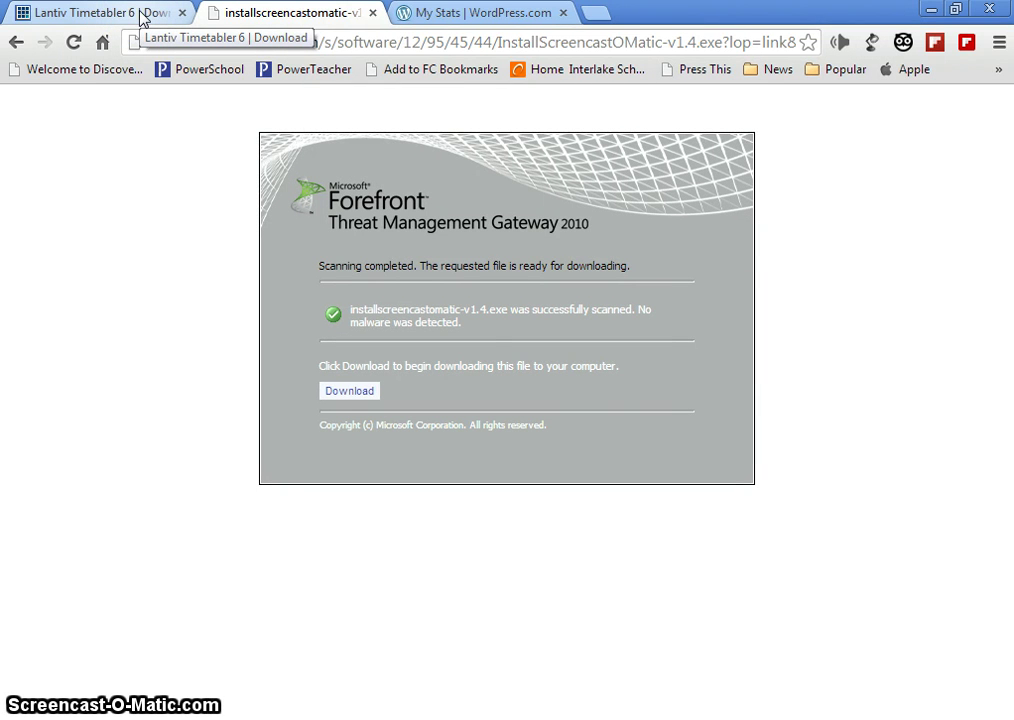
Switch to the 'Lantiv Timetabler 6 | Download' browser tab
left_click(141, 18)
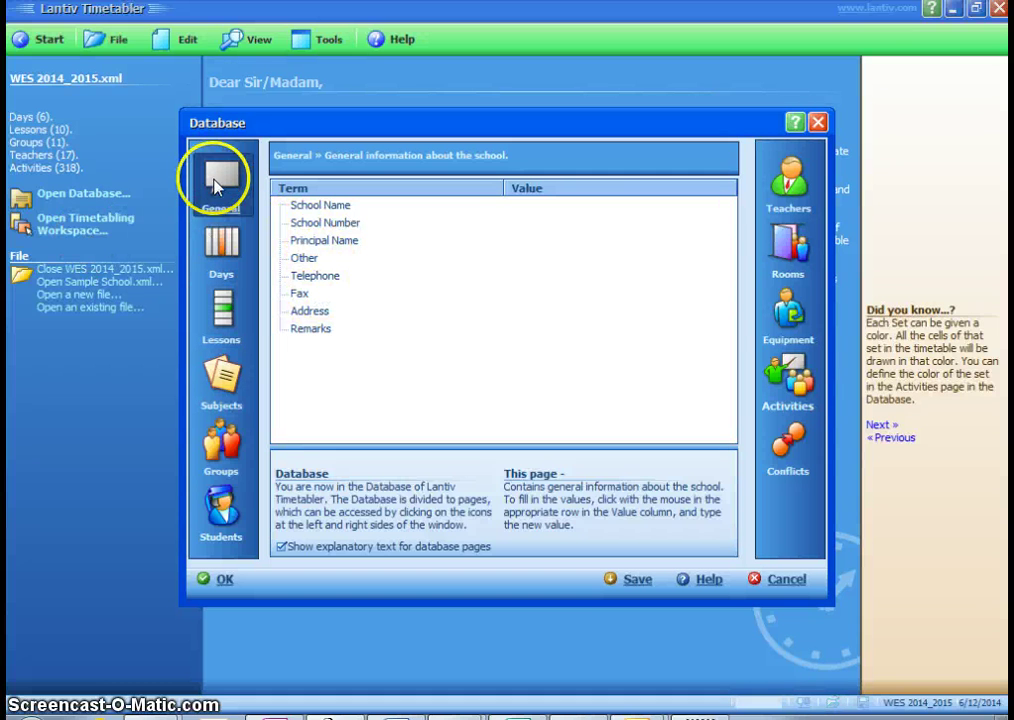
Review the teaching days, then list the lesson periods from Period 1 (08:50–09:40) to Period 6 (14:25–15:15)
left_click(223, 244)
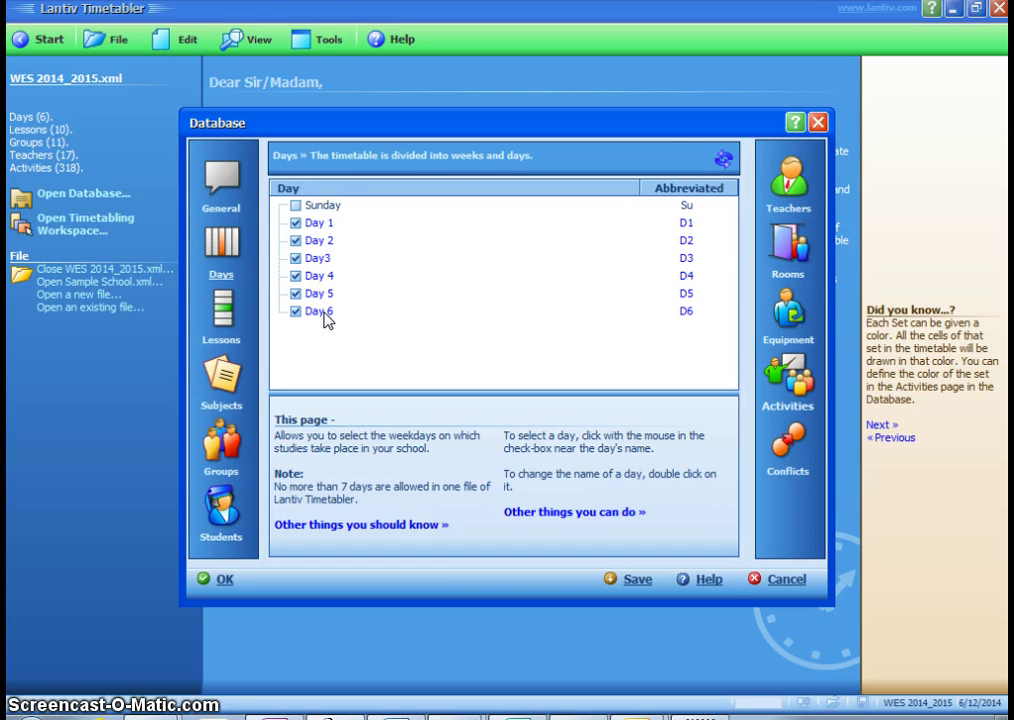
left_click(724, 318)
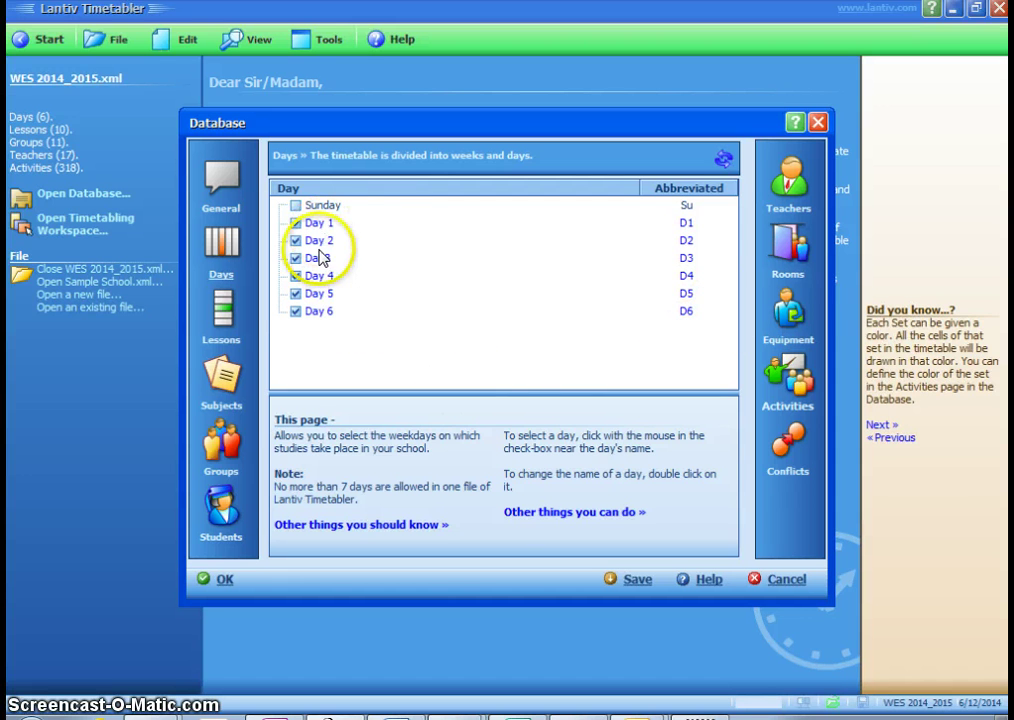
left_click(224, 312)
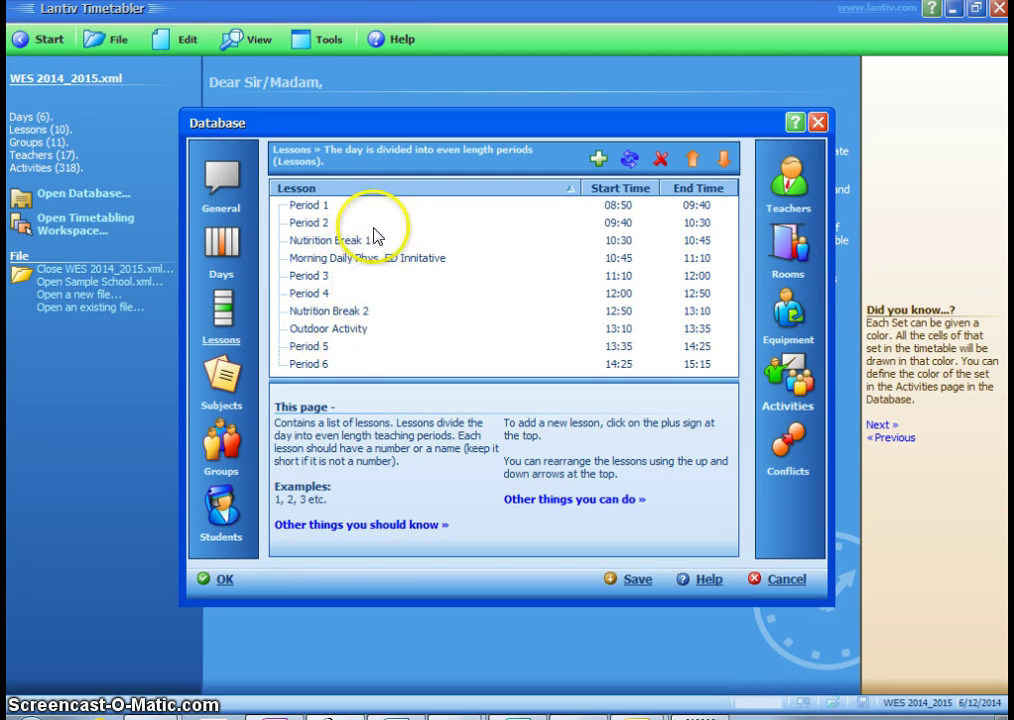
Scroll the subject list (ELA, Math, Science, French, Gym, Art…), then view the student groups
left_click(240, 390)
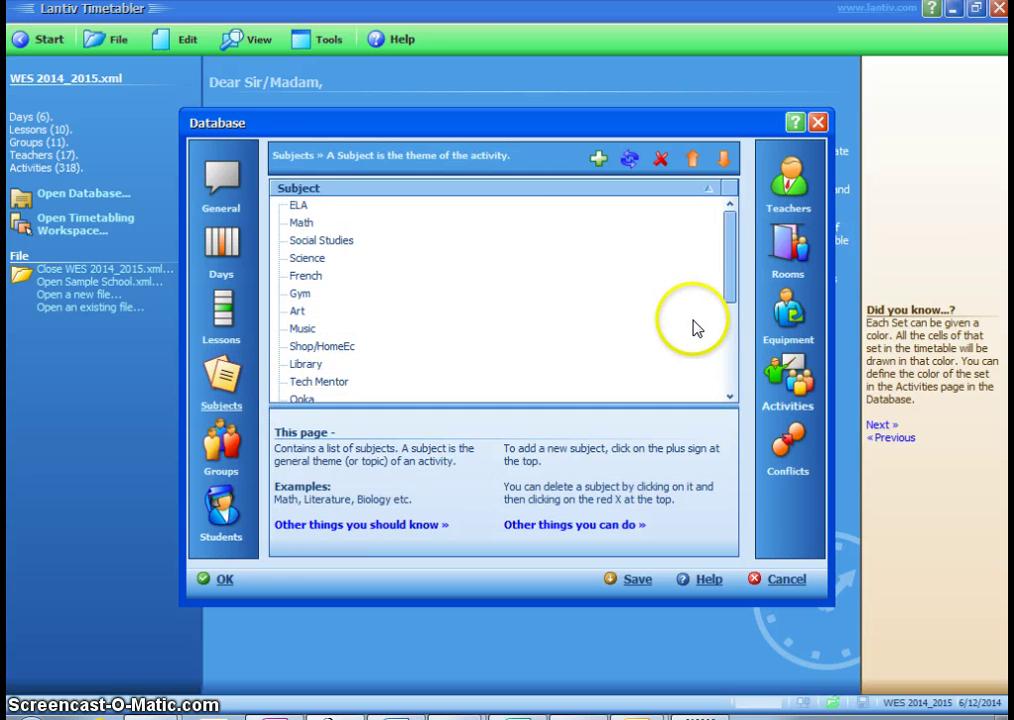
left_click_drag(731, 264, 729, 235)
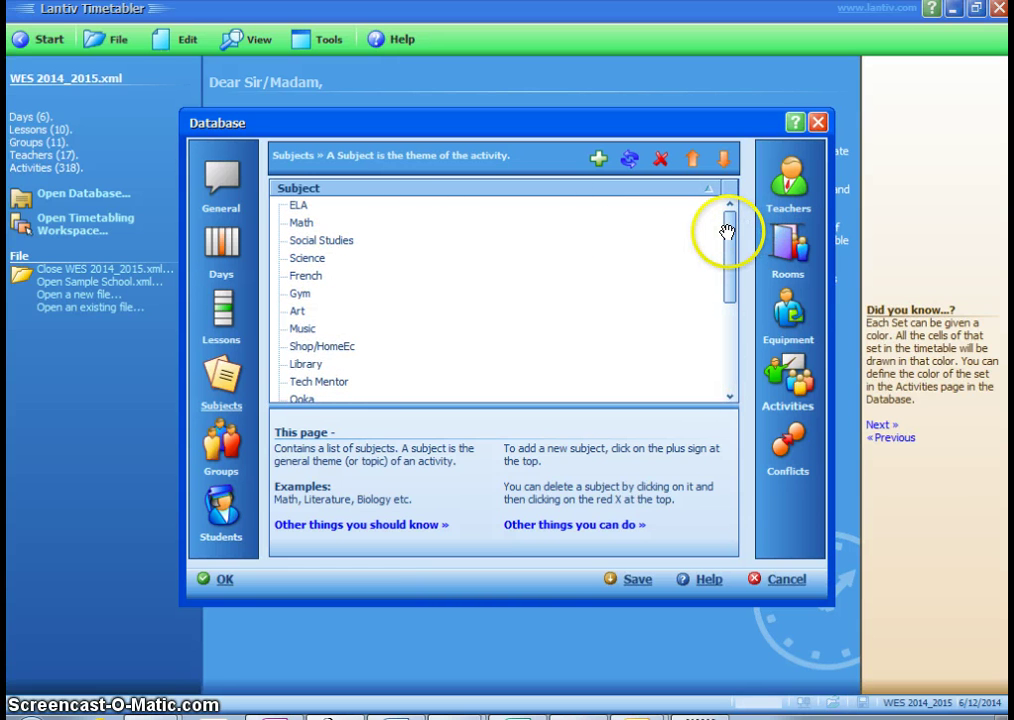
left_click_drag(726, 233, 734, 354)
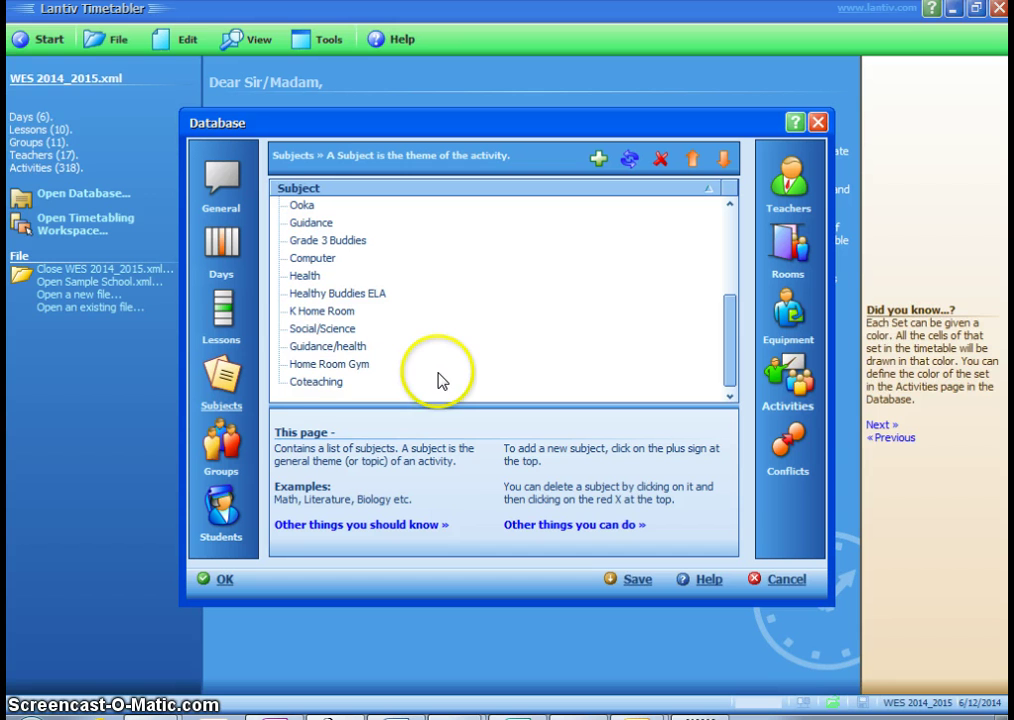
left_click(223, 448)
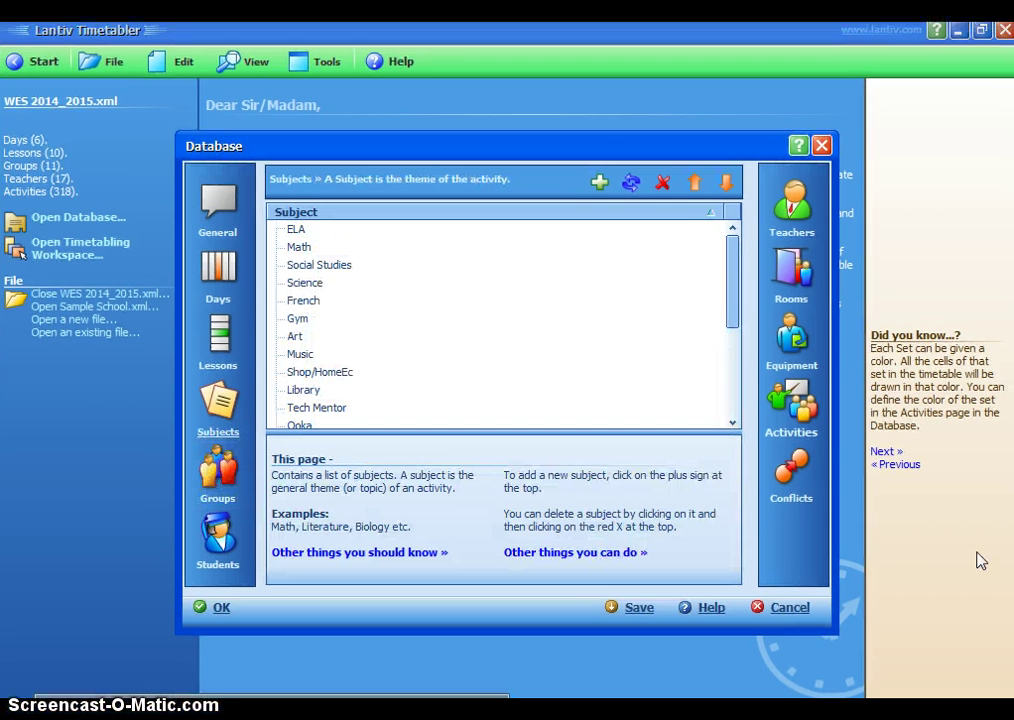
left_click(980, 540)
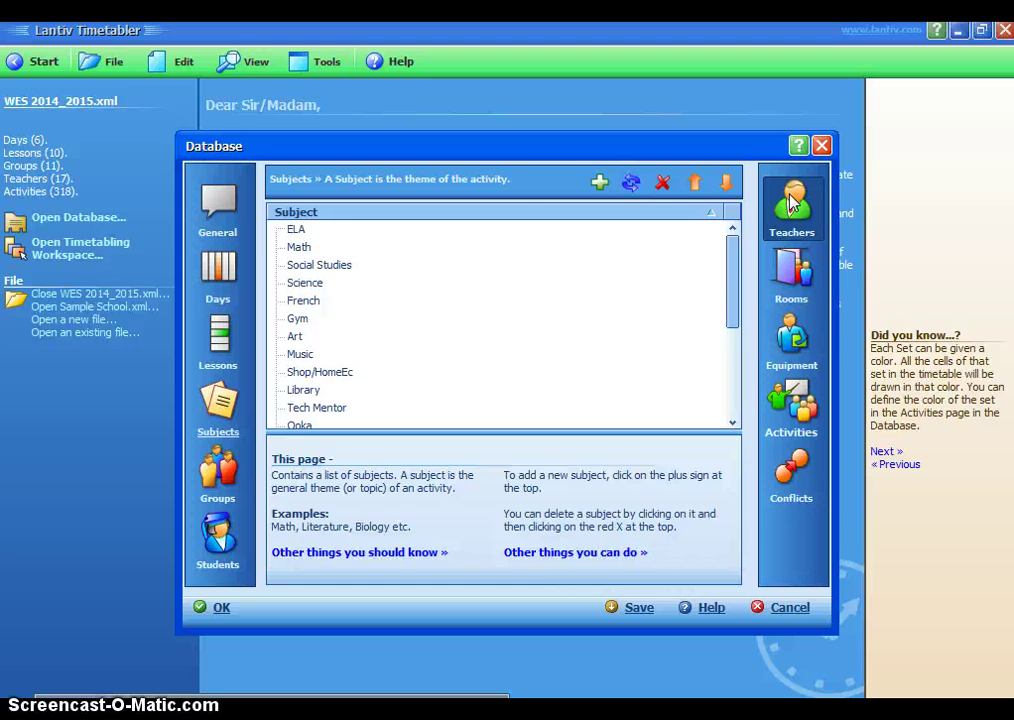
View the activities set up in the database
left_click(792, 400)
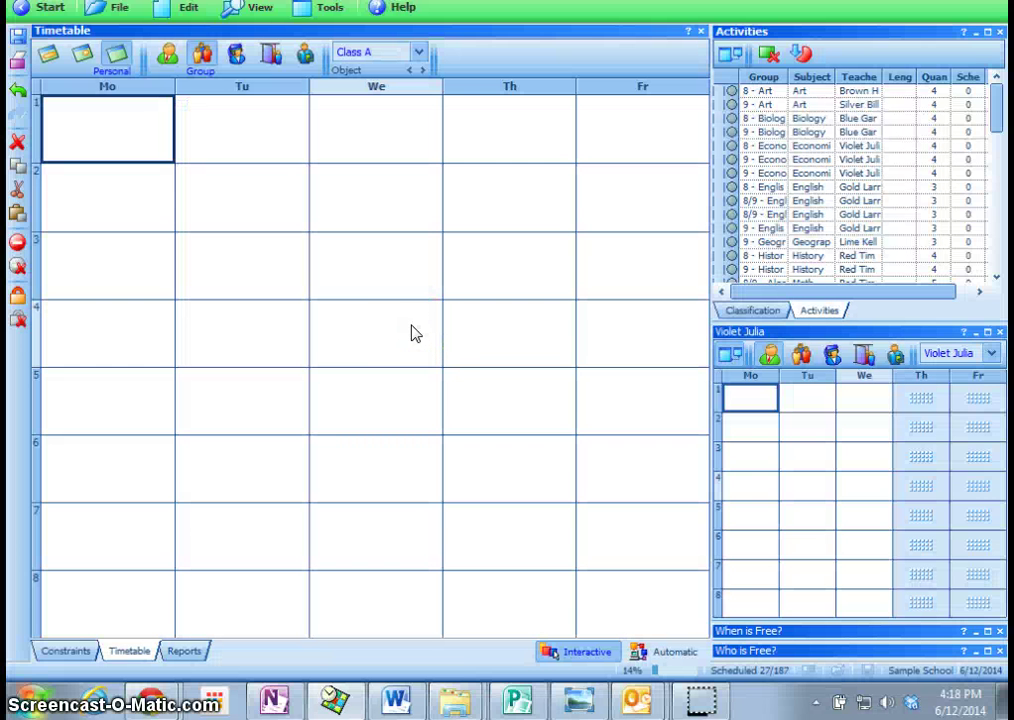
left_click(424, 340)
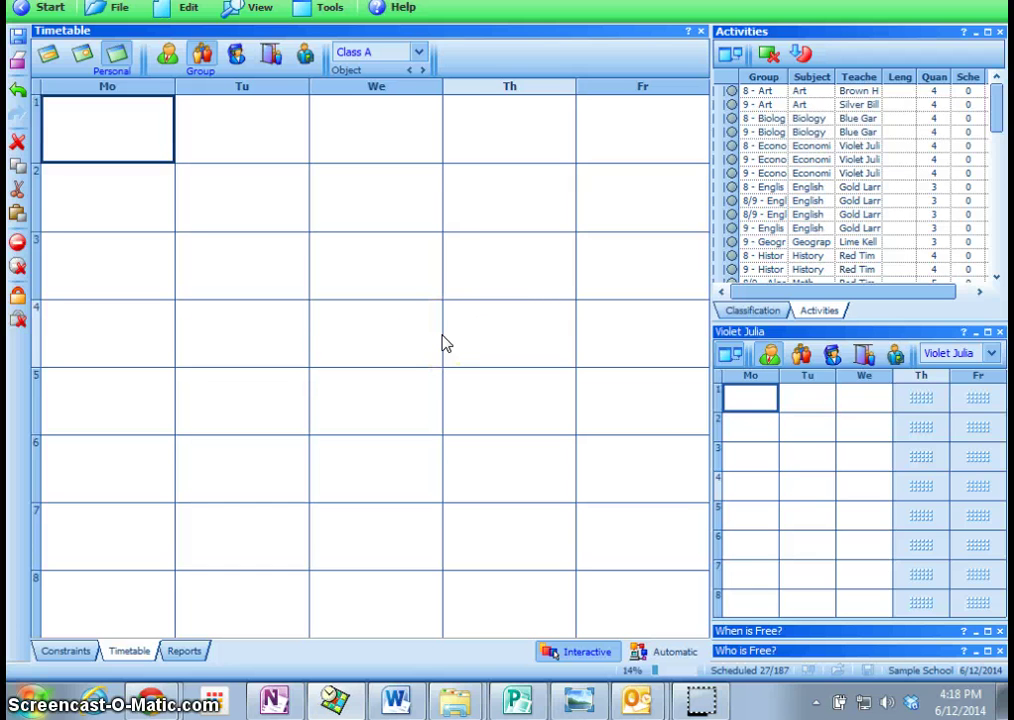
left_click(510, 88)
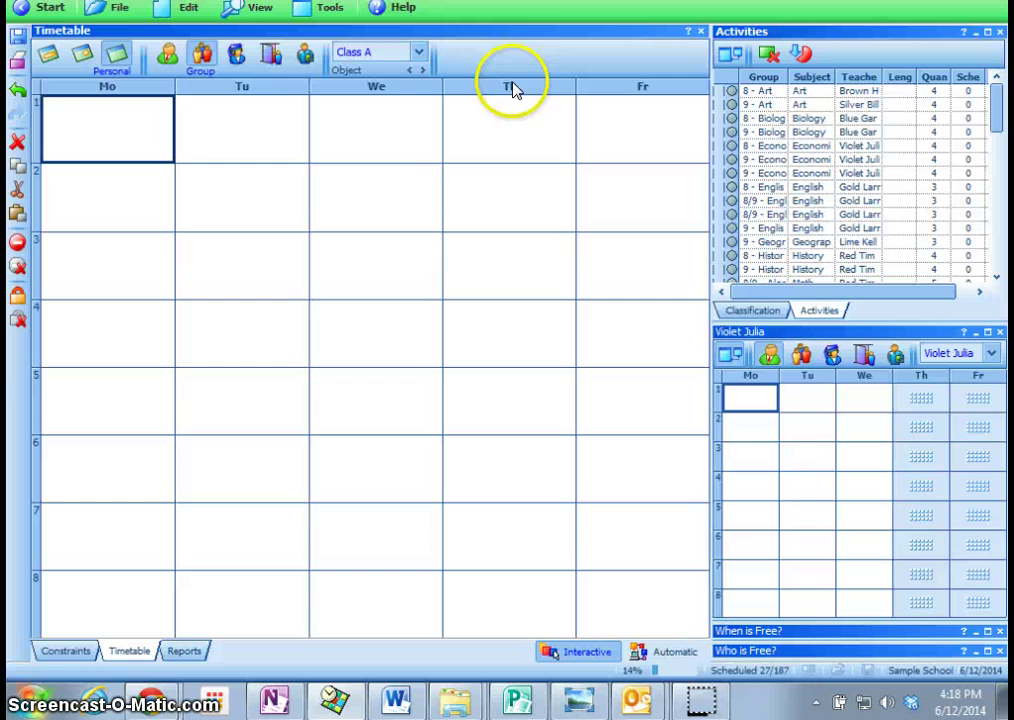
left_click(553, 48)
Browse the teacher timetables, then return to group view and scroll the class list back to Class A
left_click(168, 54)
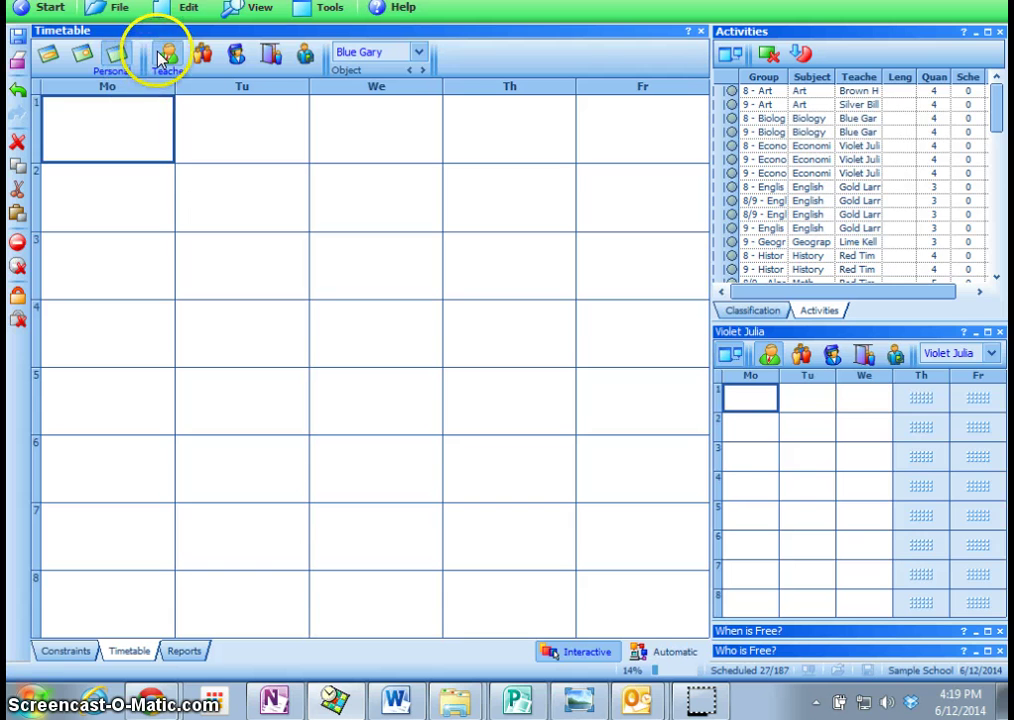
left_click(418, 55)
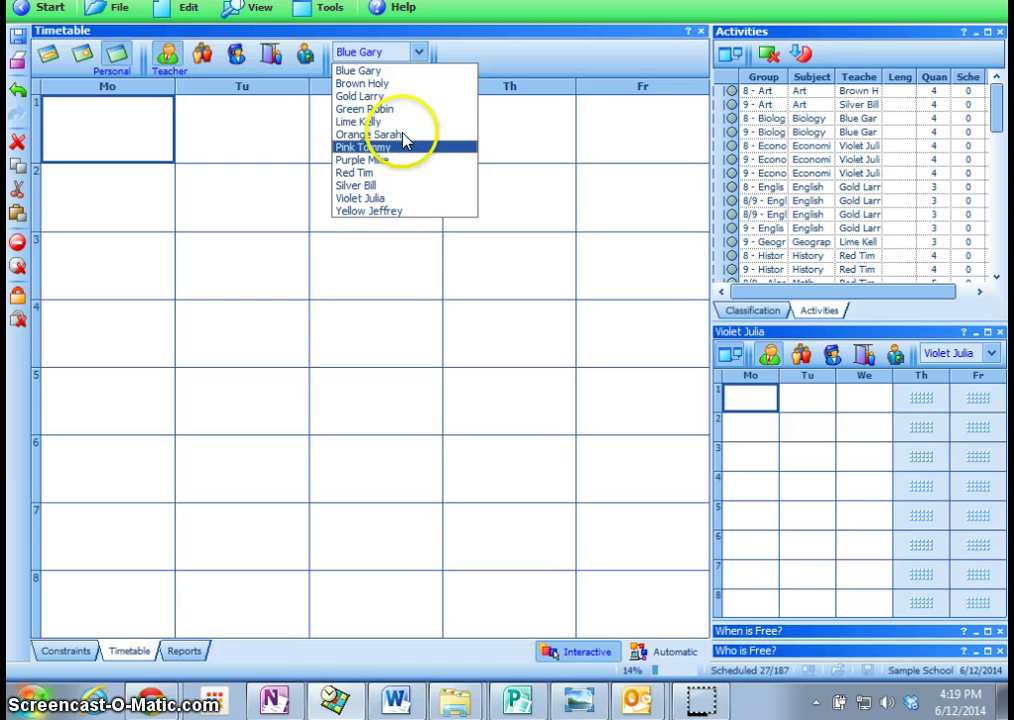
left_click(202, 54)
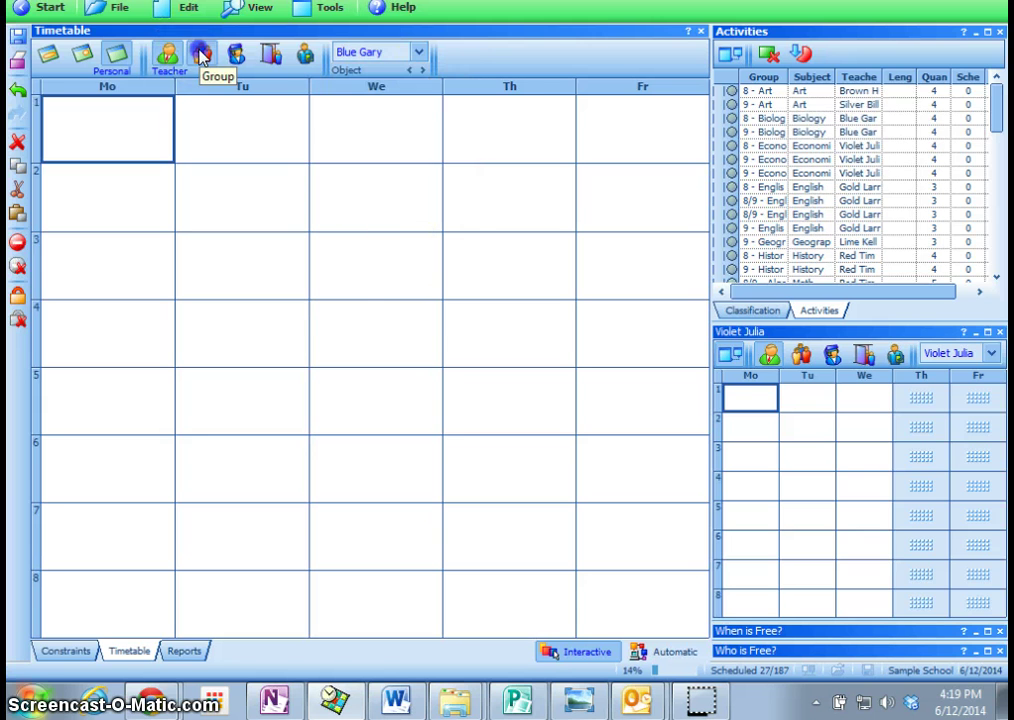
left_click(202, 54)
left_click(420, 57)
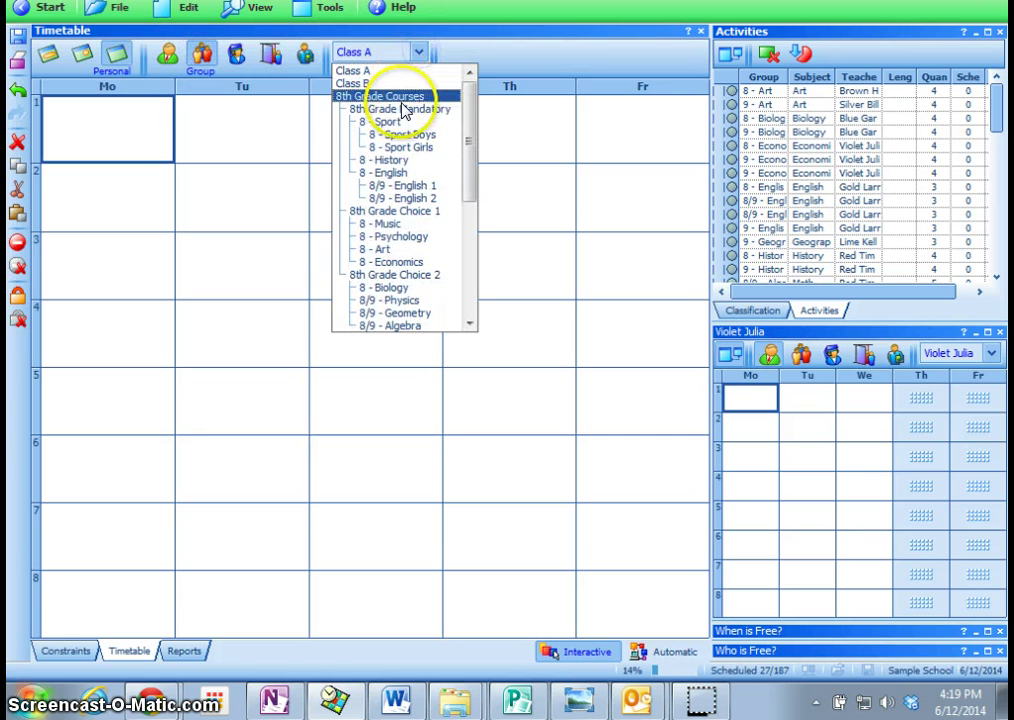
left_click_drag(471, 138, 466, 88)
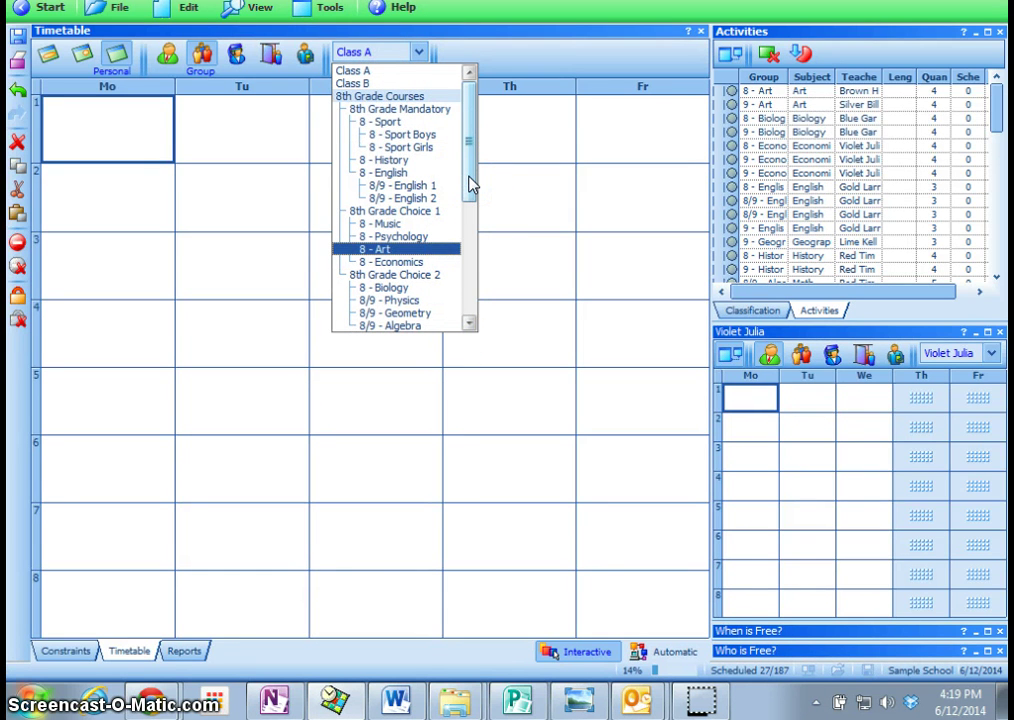
left_click_drag(471, 185, 415, 78)
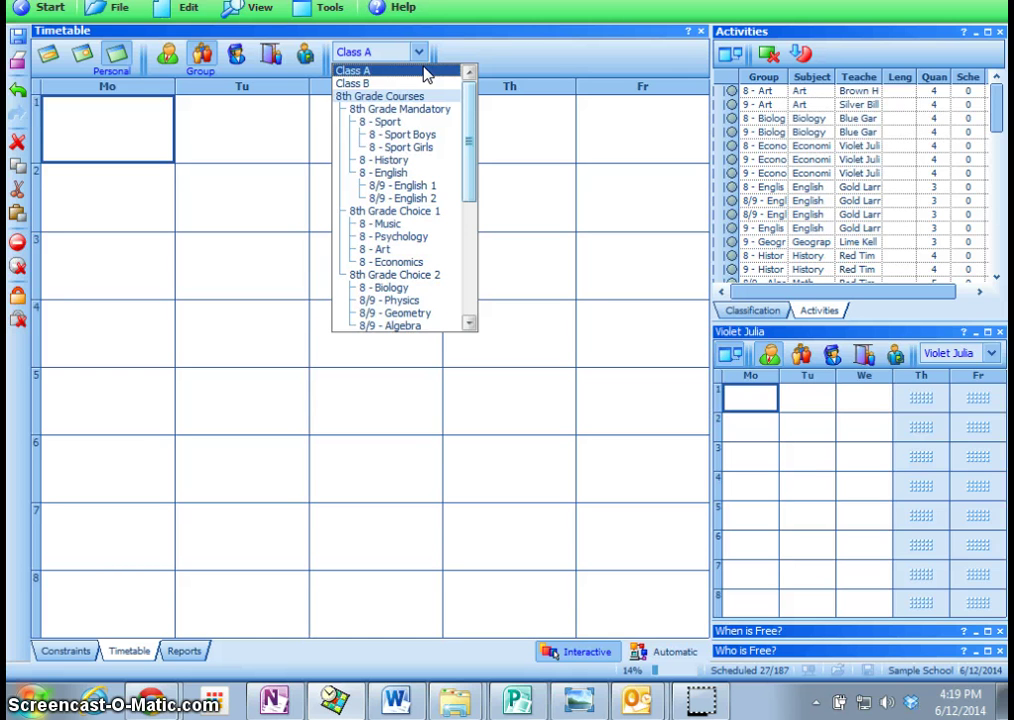
Keep Class A shown and select 8 - Art to preview its free slots
left_click(426, 72)
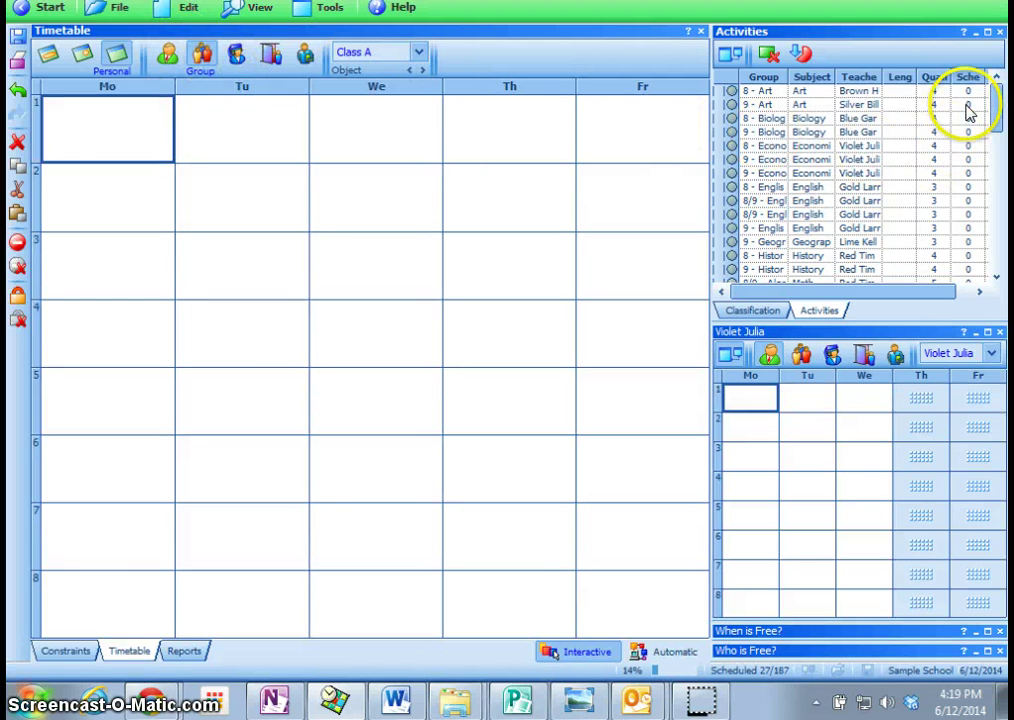
left_click(774, 91)
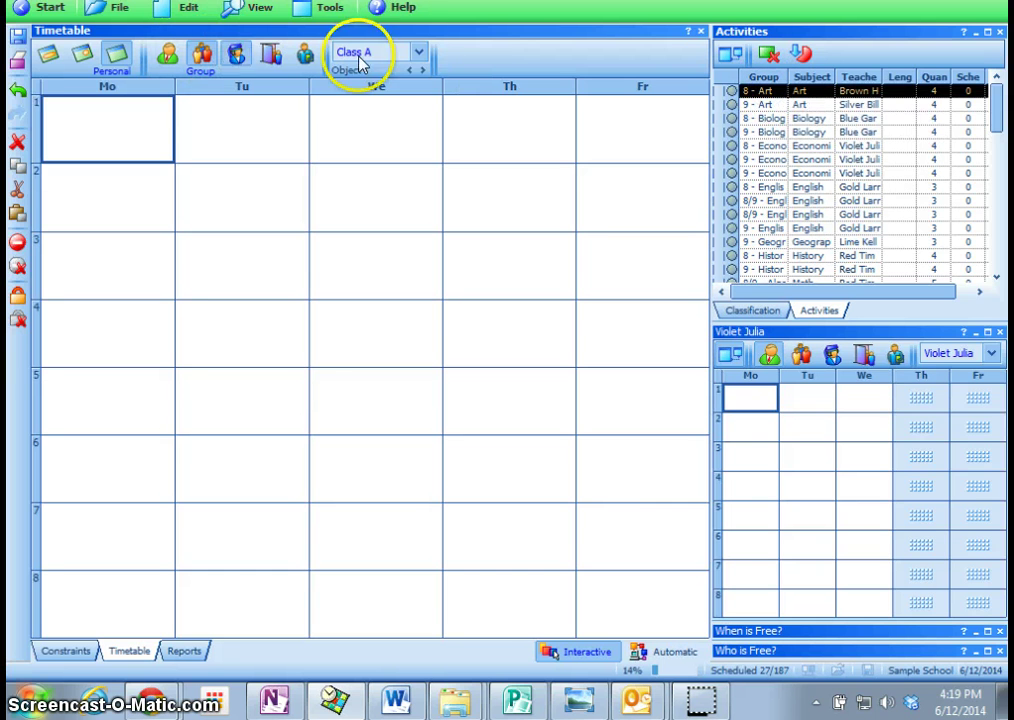
left_click(772, 90)
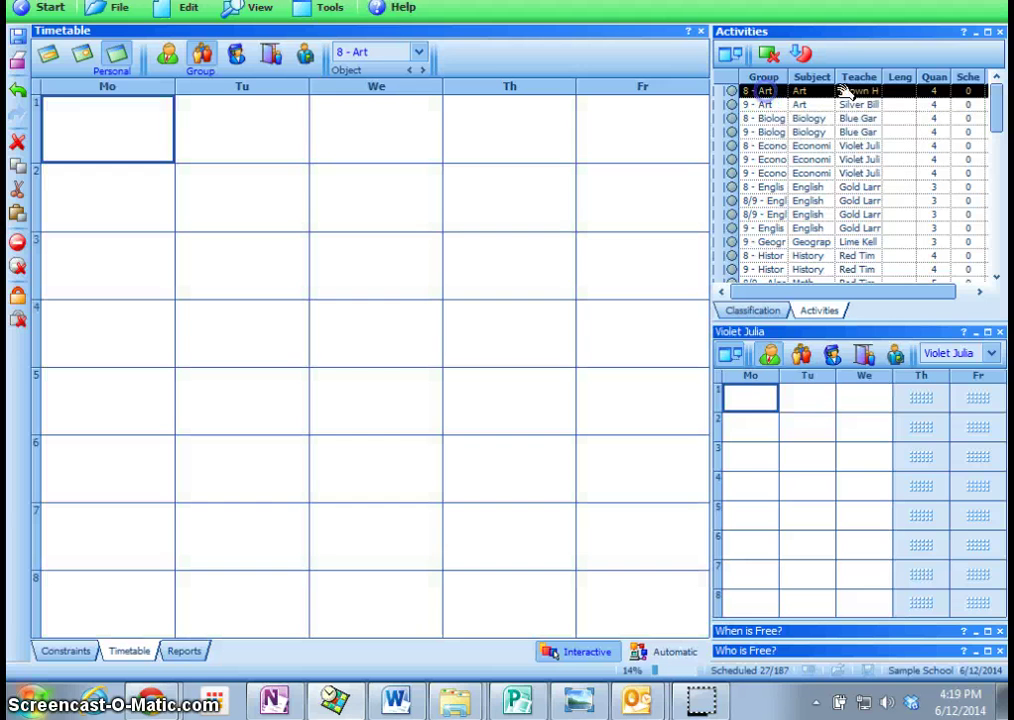
left_click(853, 88)
left_click(762, 92)
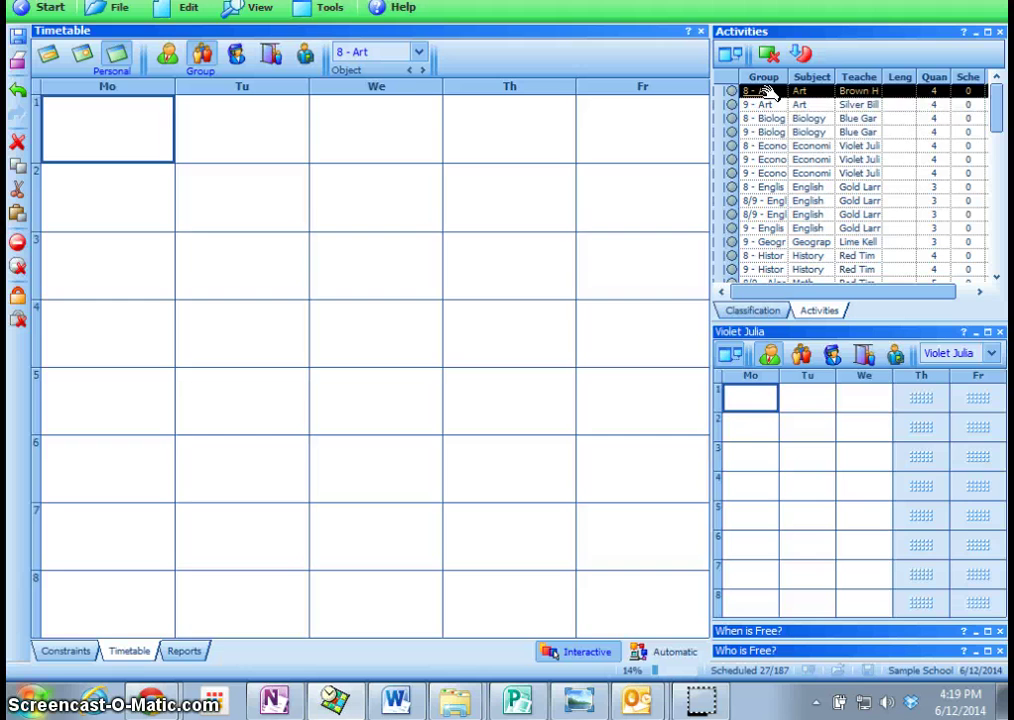
left_click(767, 92)
Place 8 - Art lessons in Monday, Wednesday and Friday period 1 and Wednesday period 3
left_click_drag(767, 92, 98, 132)
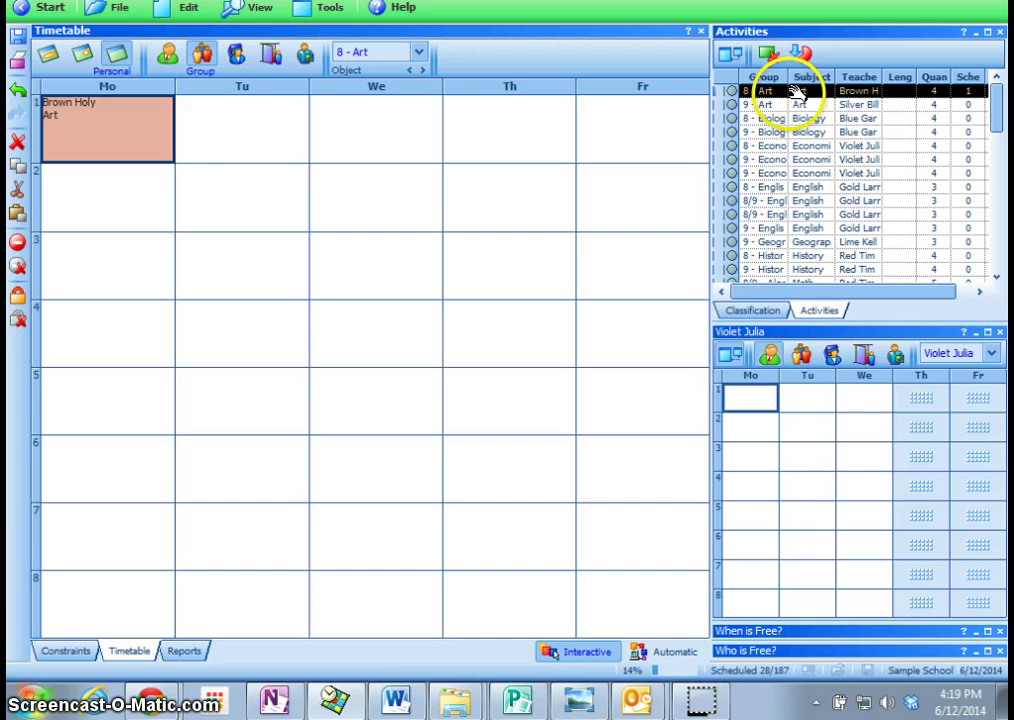
left_click_drag(763, 91, 373, 145)
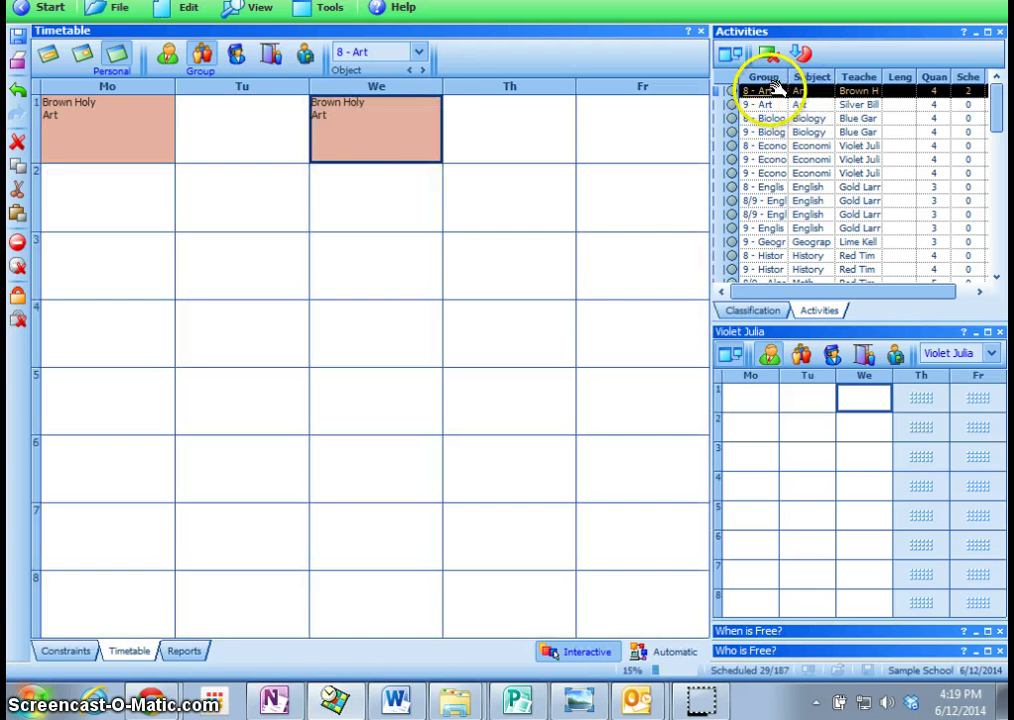
left_click_drag(765, 90, 629, 136)
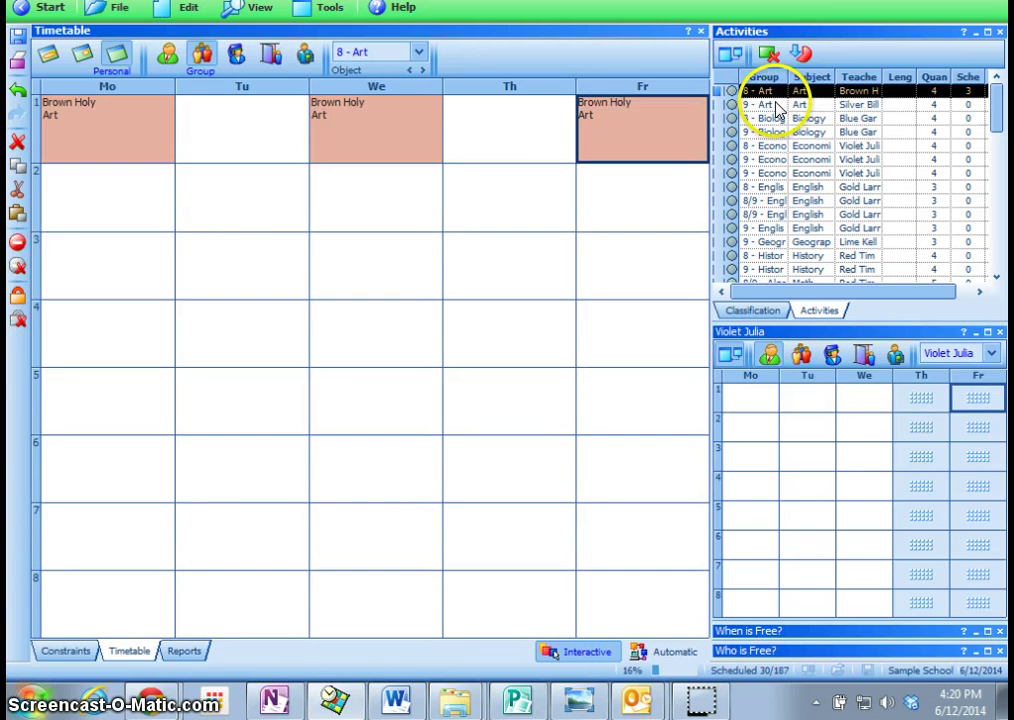
left_click_drag(780, 91, 385, 258)
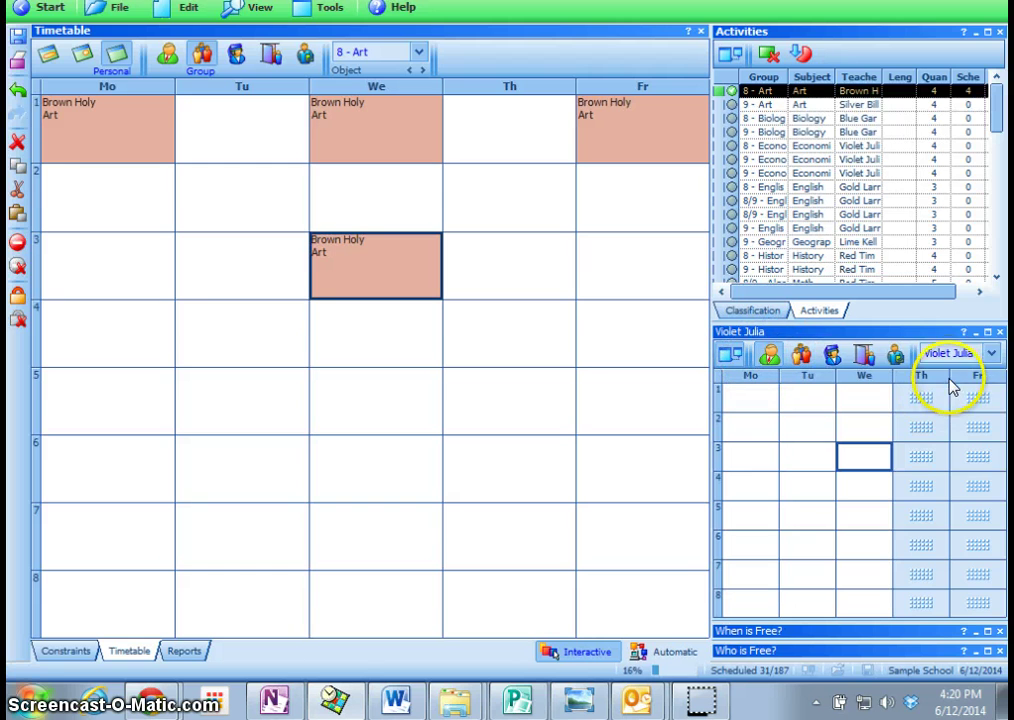
Show the Art teacher's timetable in the lower-right panel, mirroring the four 8 - Art lessons
left_click(991, 353)
left_click(993, 356)
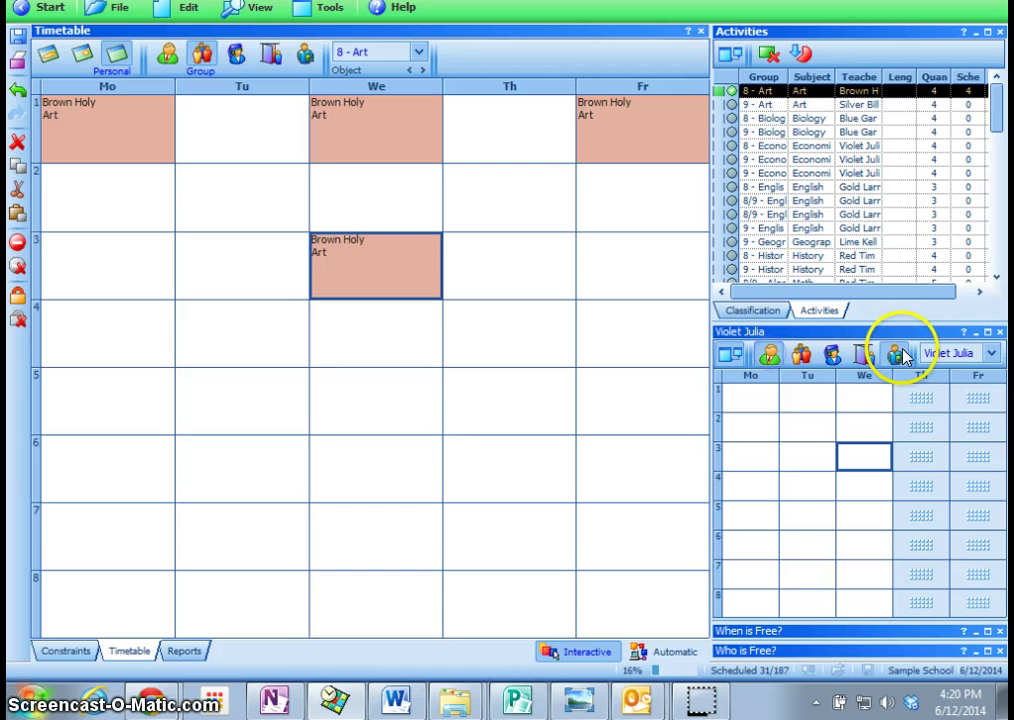
left_click(993, 353)
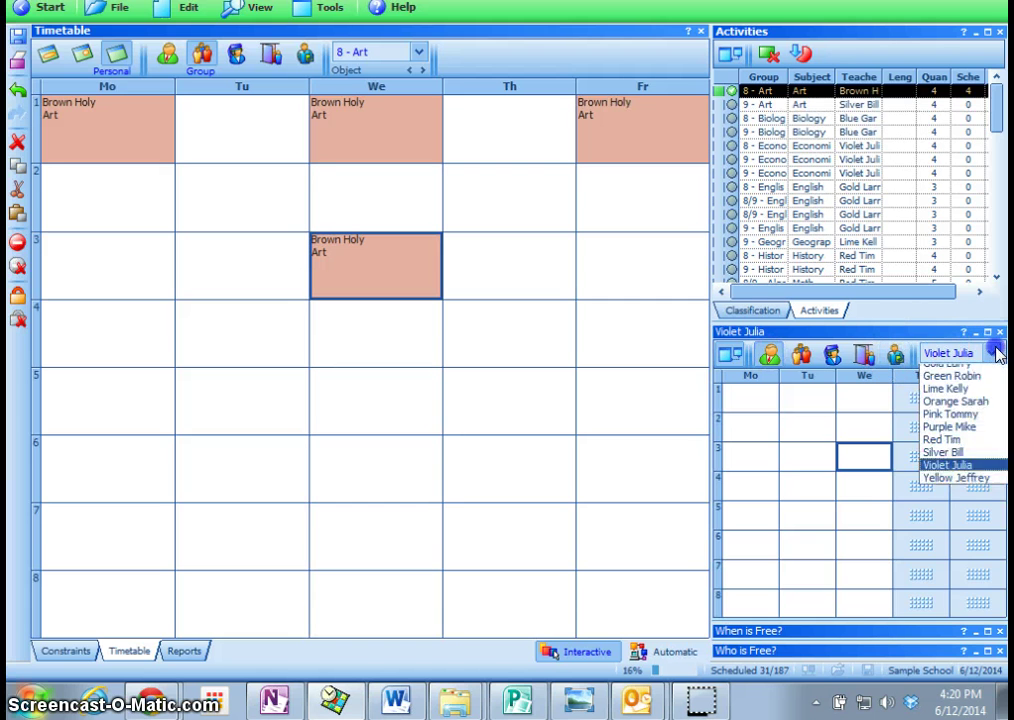
left_click(843, 370)
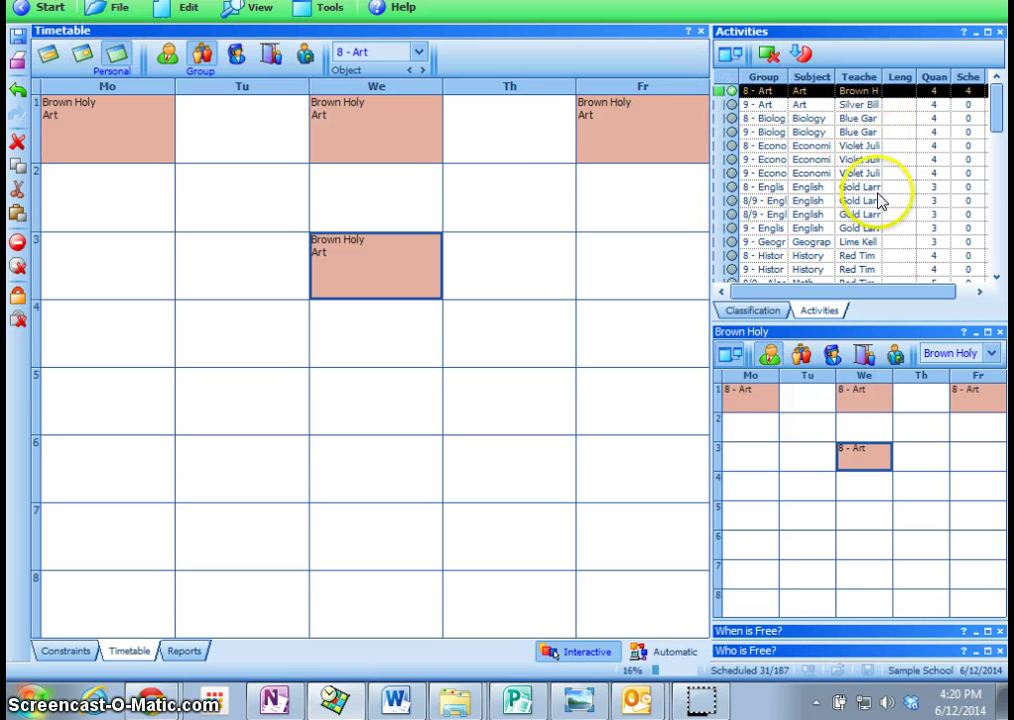
Schedule 8 - Biology in Tuesday and Thursday period 1, Tuesday and Wednesday period 3, then widen the Teacher column
mouse_move(997, 124)
left_mouse_down()
mouse_move(997, 168)
mouse_move(997, 100)
left_mouse_up()
left_click_drag(850, 150, 280, 140)
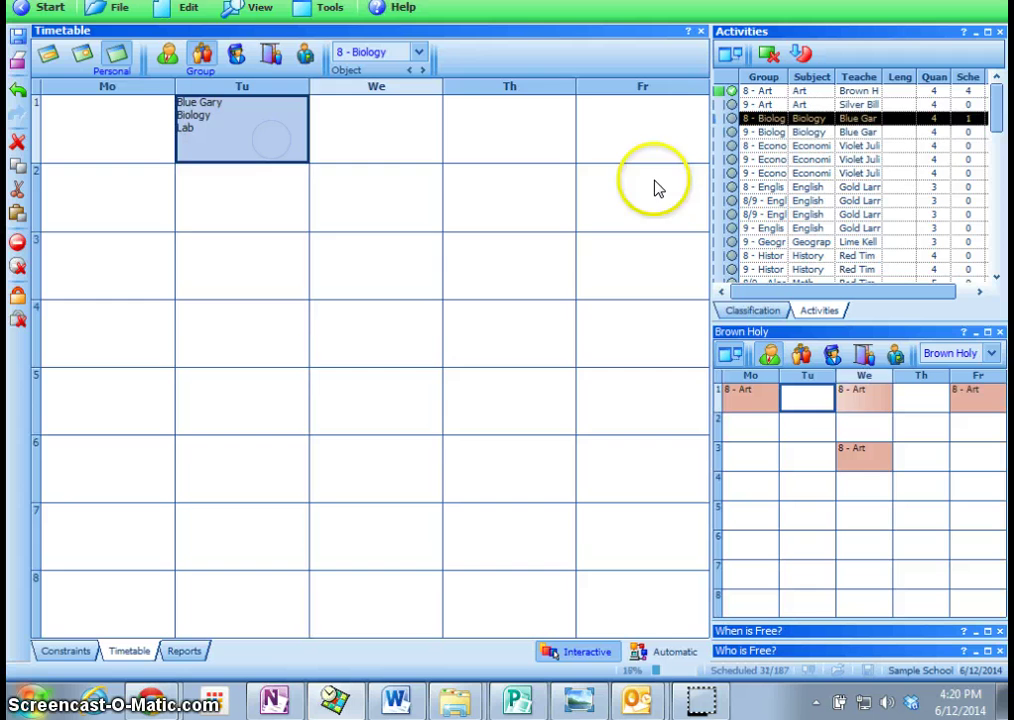
left_click_drag(765, 120, 391, 262)
mouse_move(770, 118)
left_mouse_down()
mouse_move(455, 165)
mouse_move(363, 201)
mouse_move(238, 278)
mouse_move(228, 265)
mouse_move(770, 120)
left_mouse_up()
left_click(767, 132)
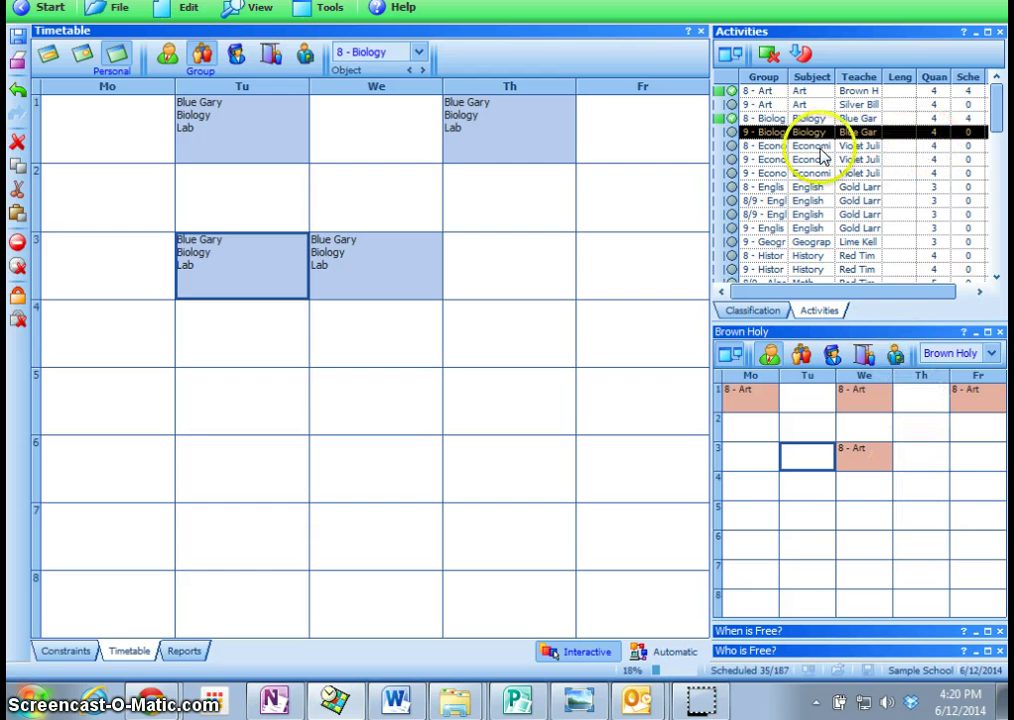
left_click_drag(886, 77, 904, 78)
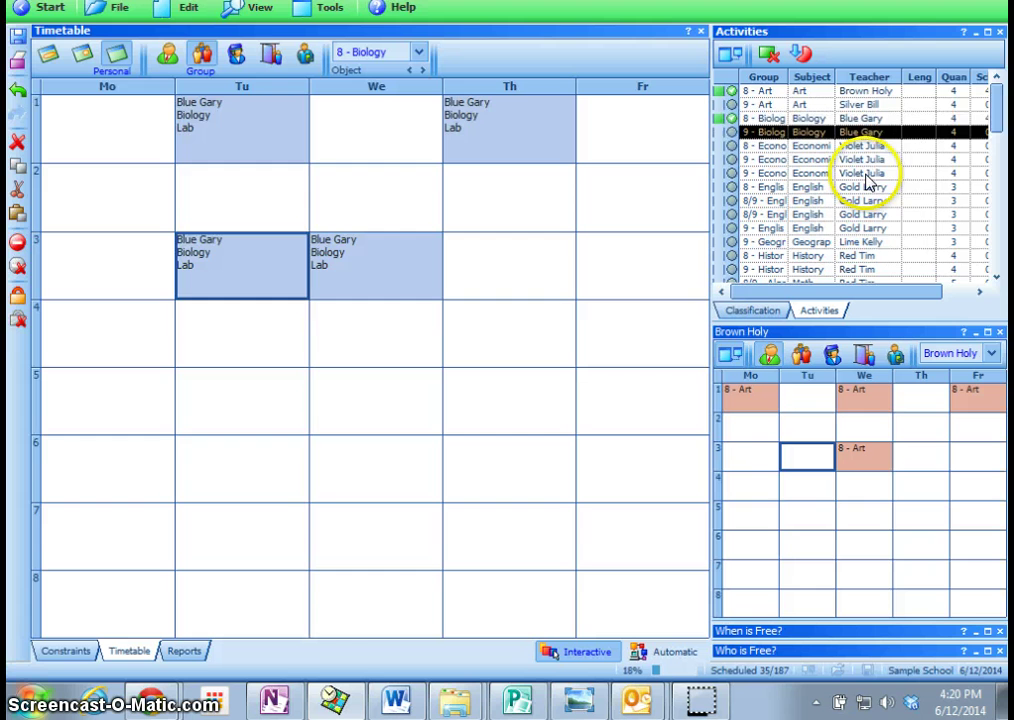
Try placing 9 - Biology in Thursday period 1, which conflicts with 8 - Biology's teacher and lab
left_click(775, 132)
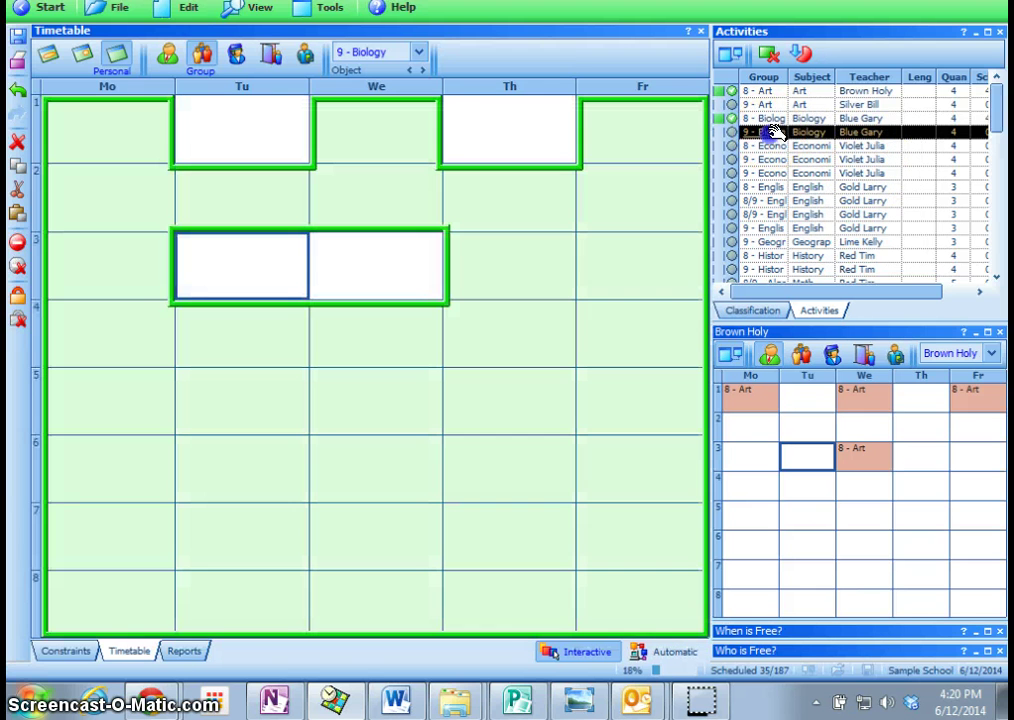
left_click(516, 123)
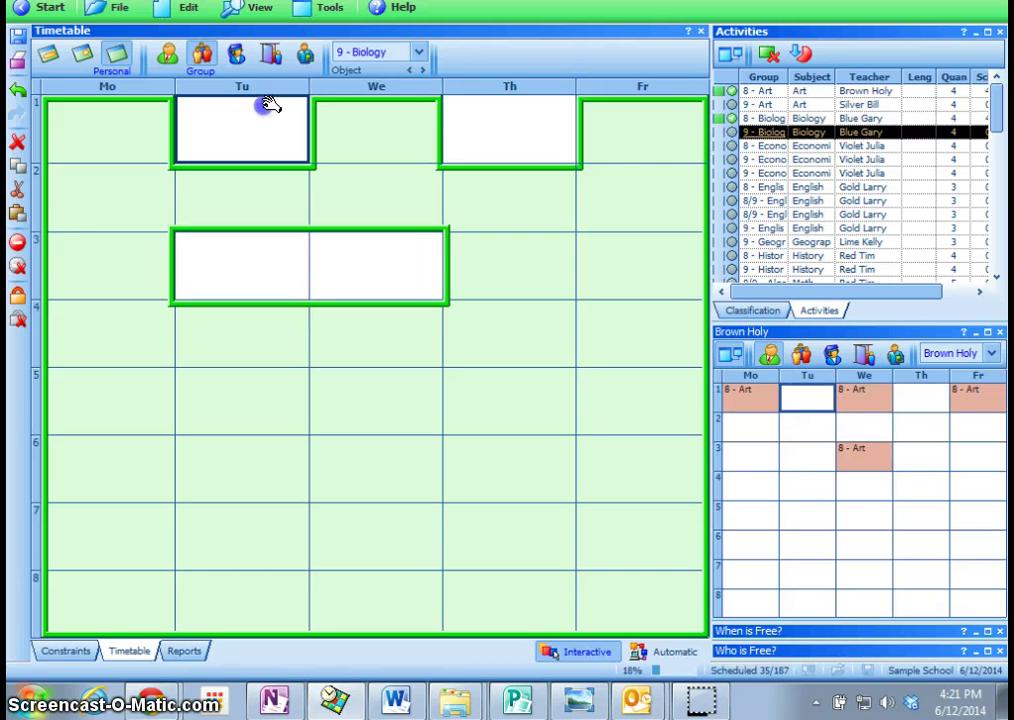
double_click(488, 135)
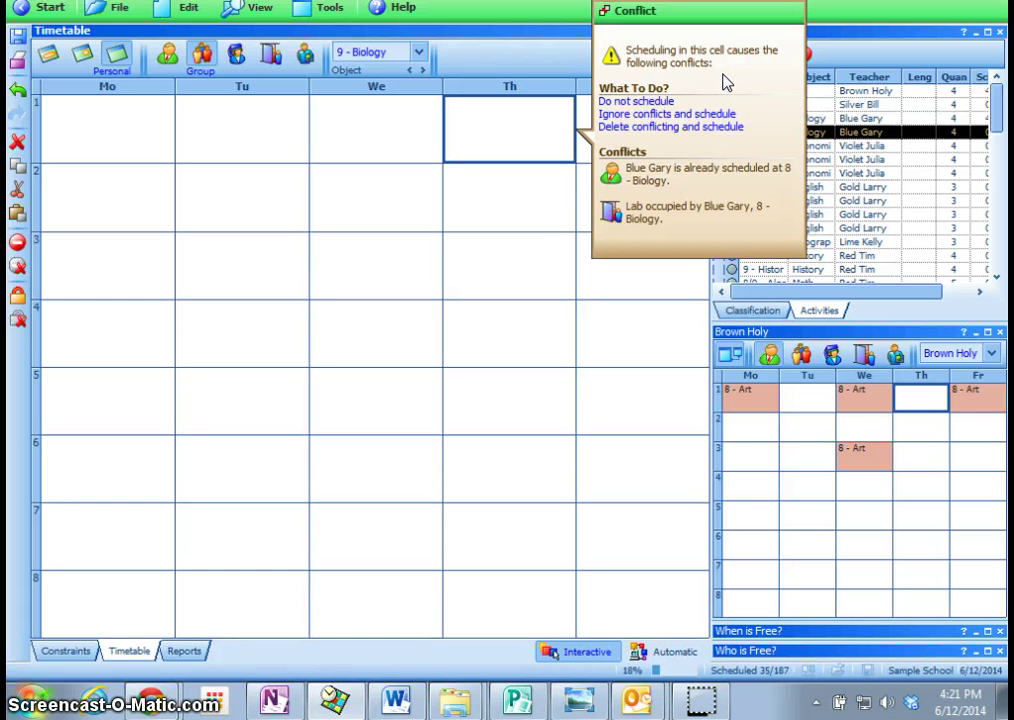
Decline the Thursday 1 clash, then place 9 - Biology in Monday, Wednesday and Friday period 1 and Thursday period 3
left_click(637, 101)
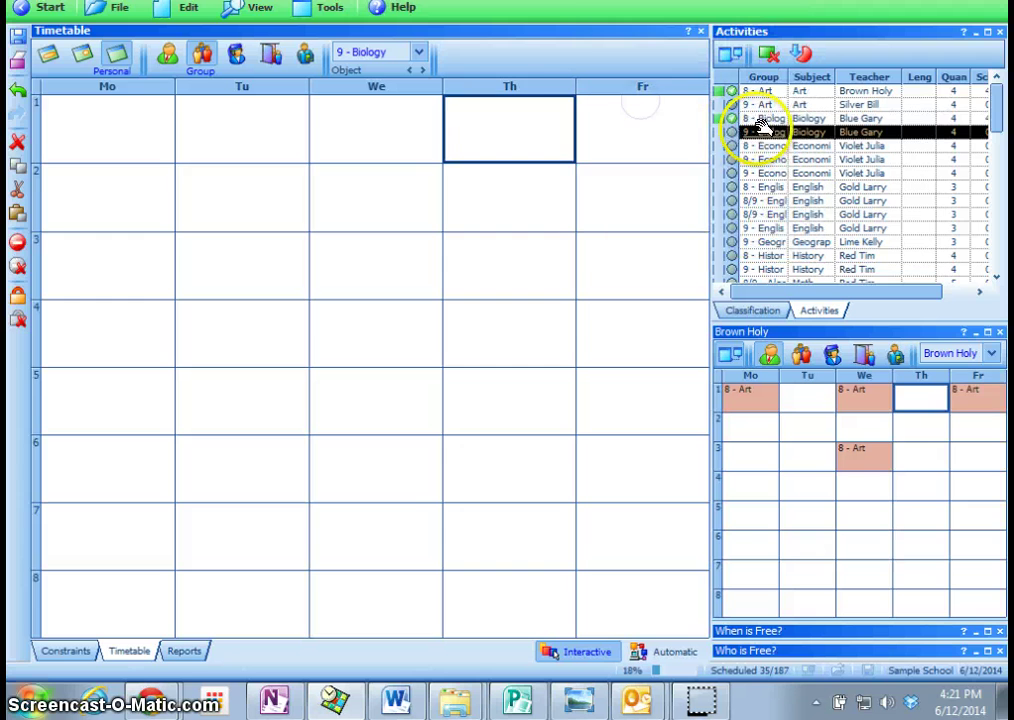
left_click_drag(775, 130, 378, 108)
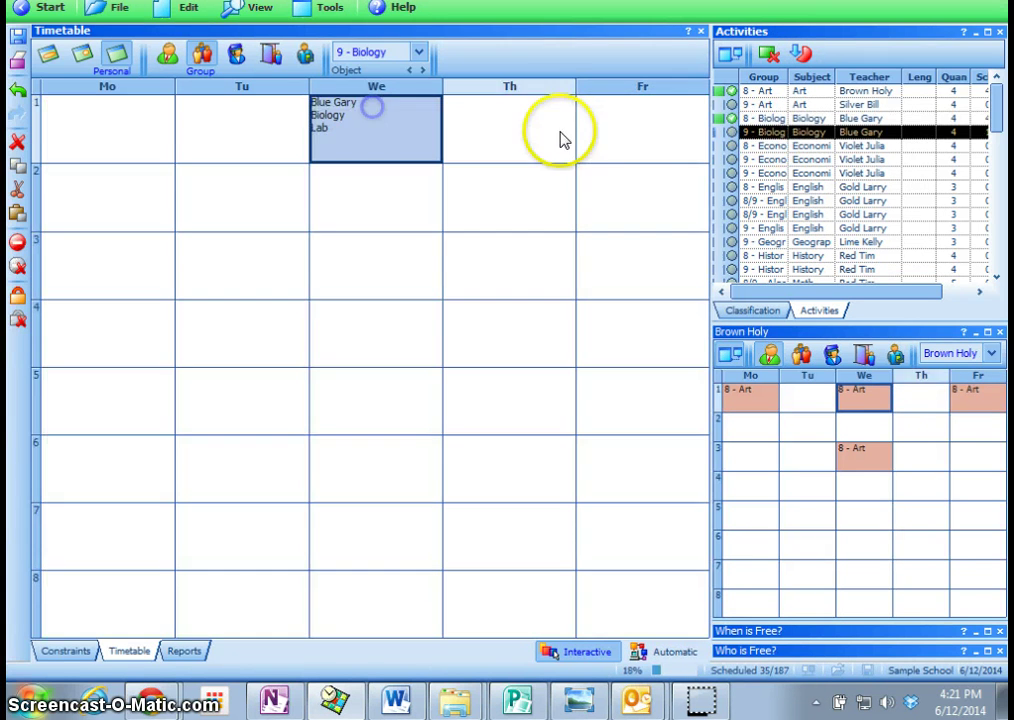
mouse_move(783, 128)
left_mouse_down()
mouse_move(638, 120)
mouse_move(769, 115)
mouse_move(140, 124)
left_mouse_up()
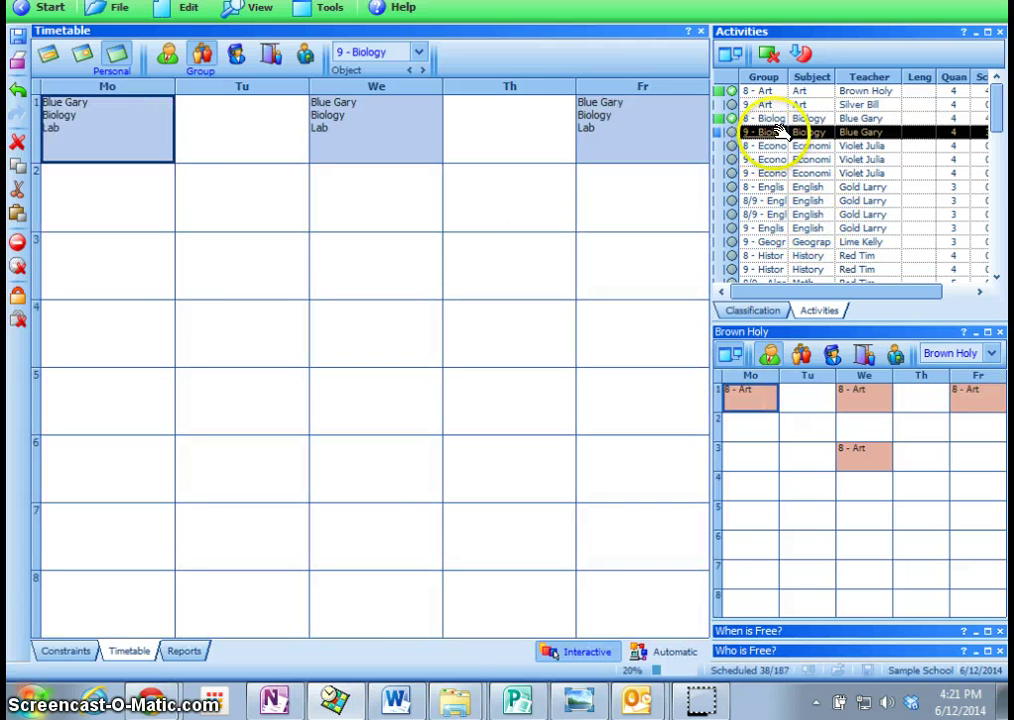
mouse_move(758, 130)
left_mouse_down()
mouse_move(422, 252)
mouse_move(530, 255)
left_mouse_up()
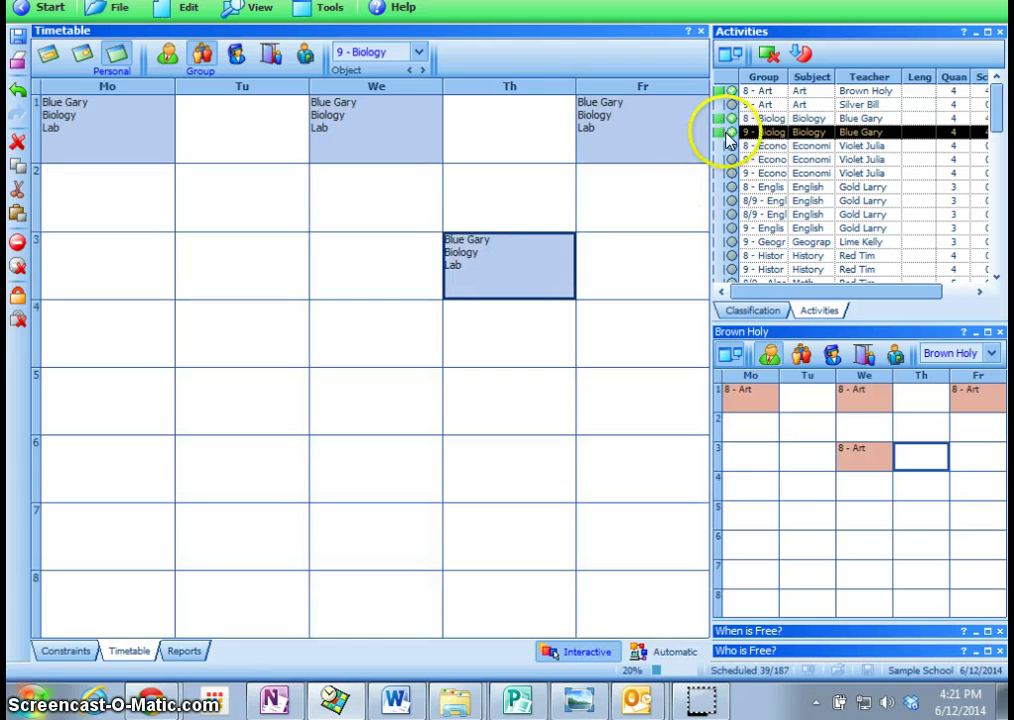